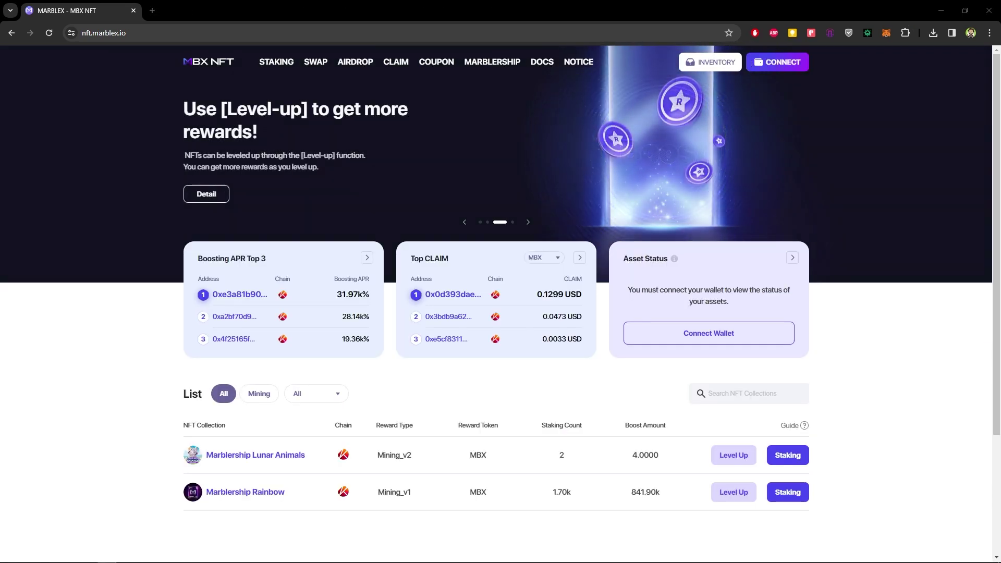
- Connect the MetaMask wallet to the site with the MBX account selected
left_click(775, 63)
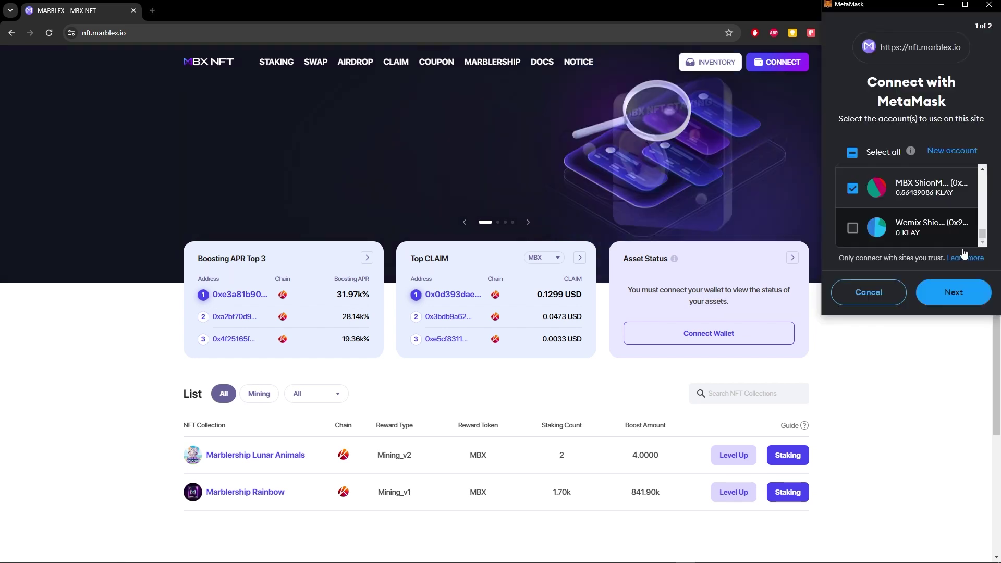
key("ctrl+minus")
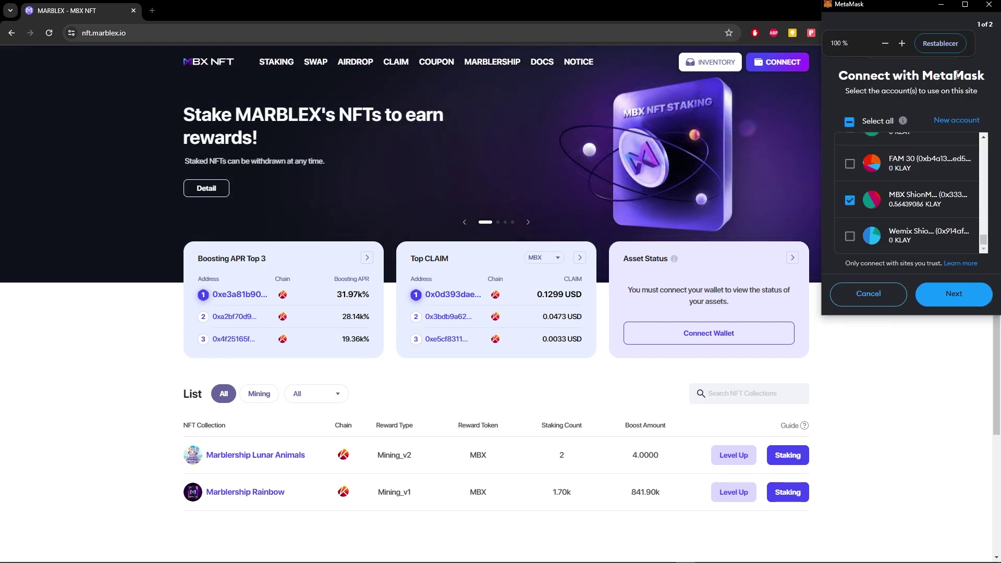
scroll(899, 201, "up", 1)
scroll(901, 201, "down", 1)
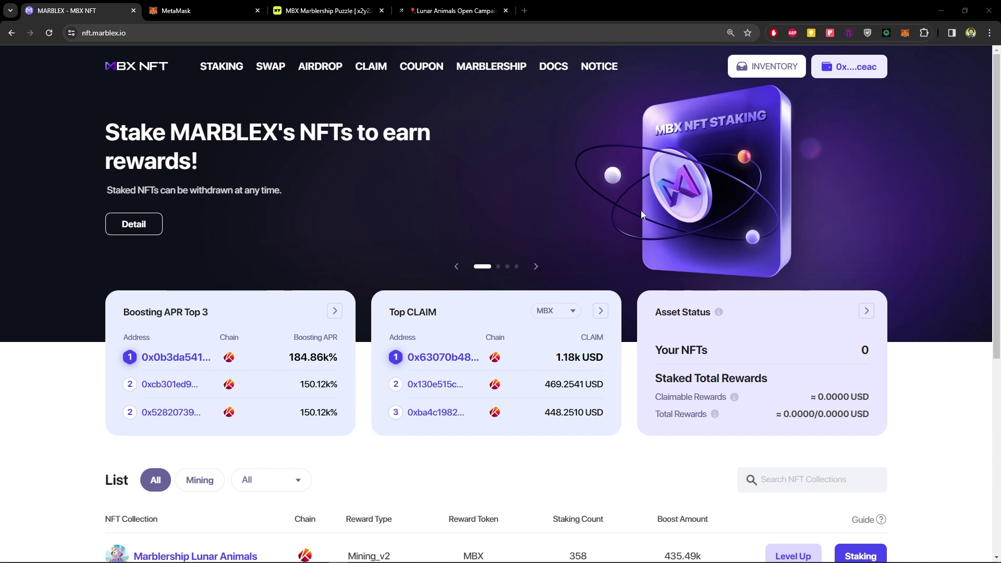
- Claim the rewards of the Marblership Rainbow Mining_v1 staking pool and approve the claim transaction in MetaMask
scroll(407, 152, "down", 4)
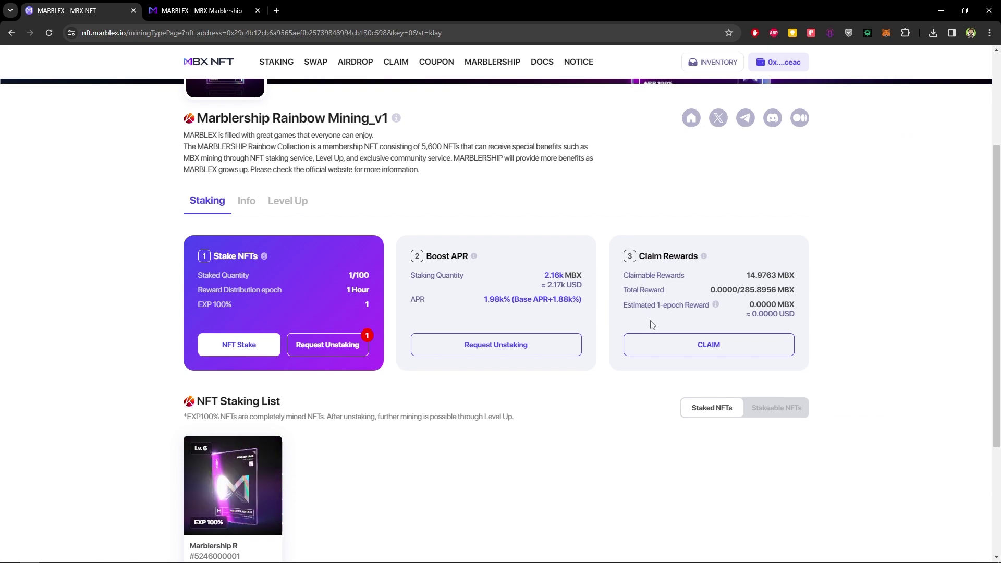
left_click(690, 344)
left_click(555, 399)
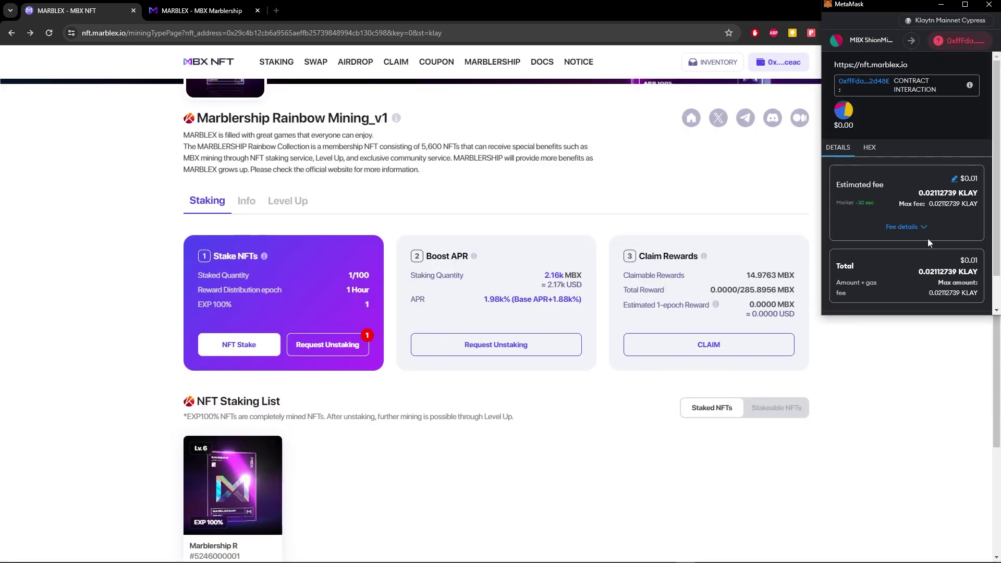
scroll(932, 211, "down", 2)
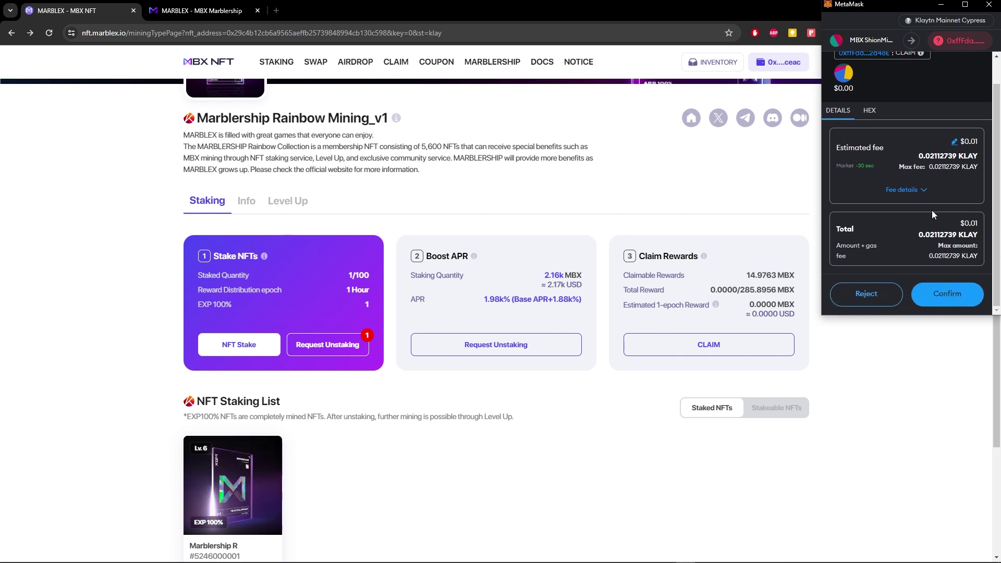
left_click(950, 293)
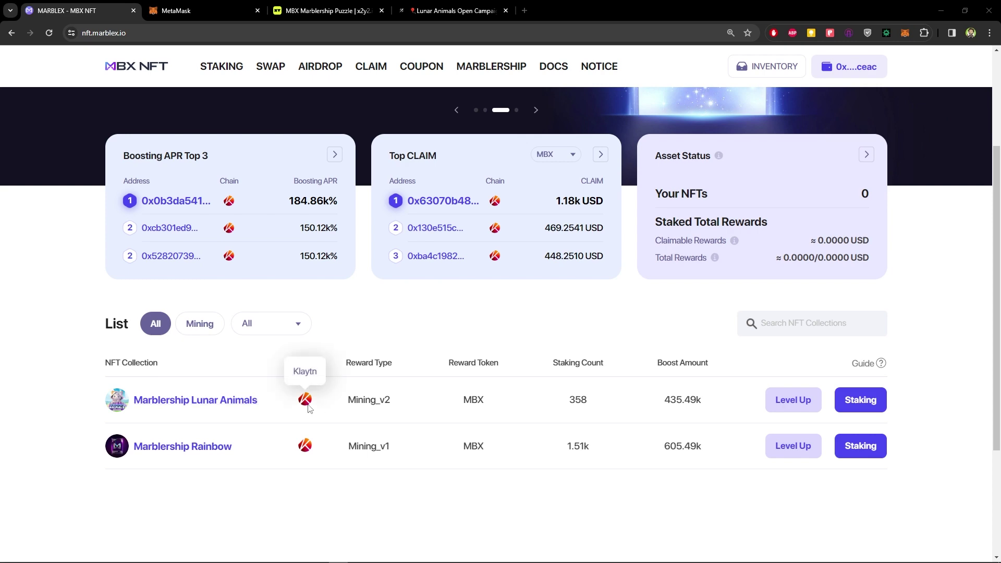
- Review the live swap pool list and check the MBX Marblership Puzzle NFTs held in the MetaMask wallet
left_click(268, 65)
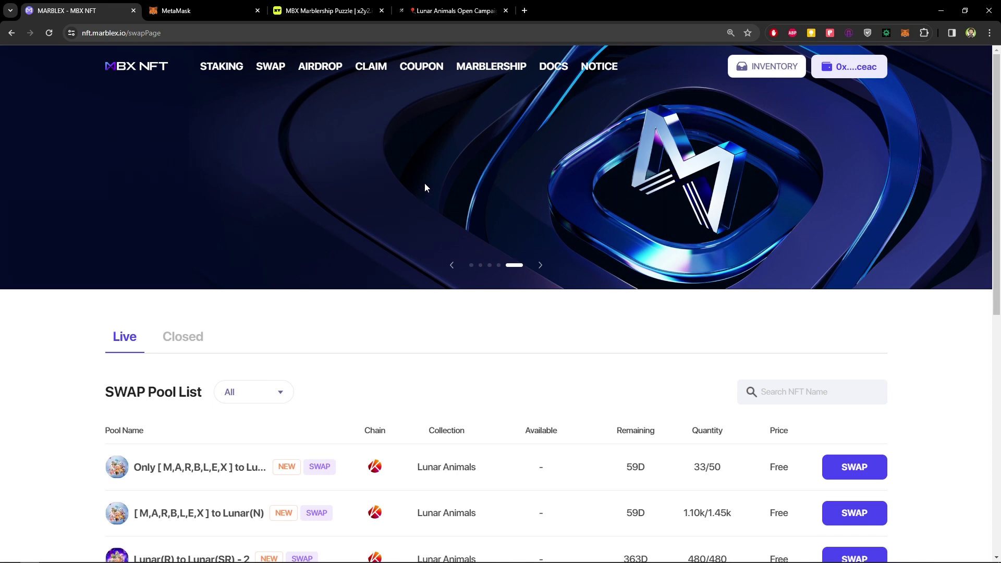
scroll(425, 183, "down", 1)
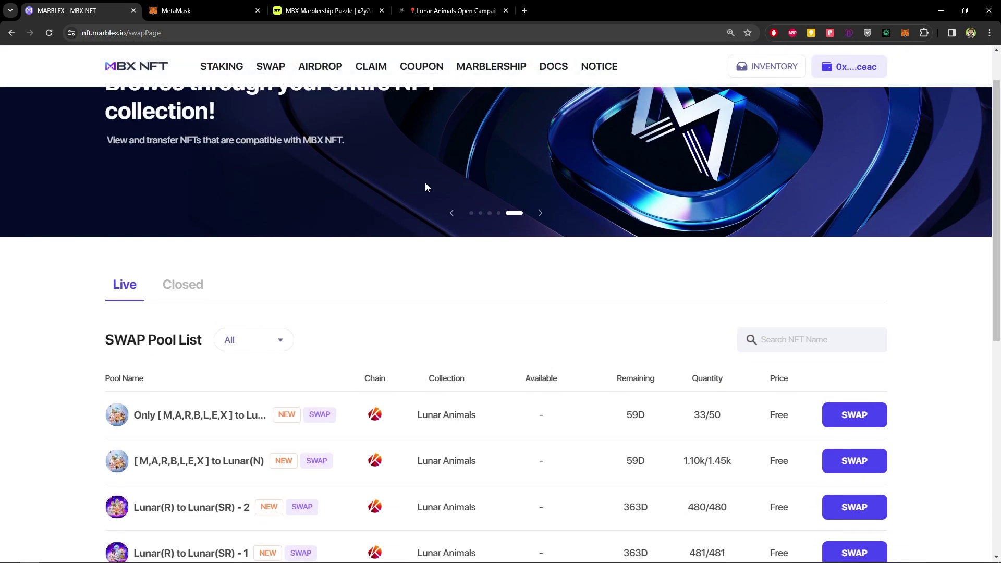
scroll(426, 187, "down", 1)
scroll(426, 187, "up", 2)
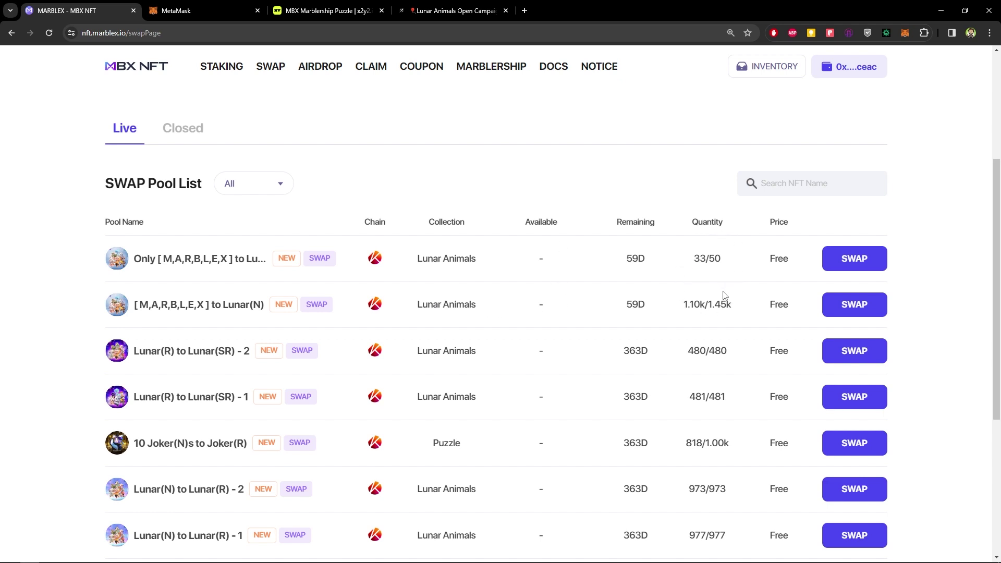
scroll(529, 307, "down", 2)
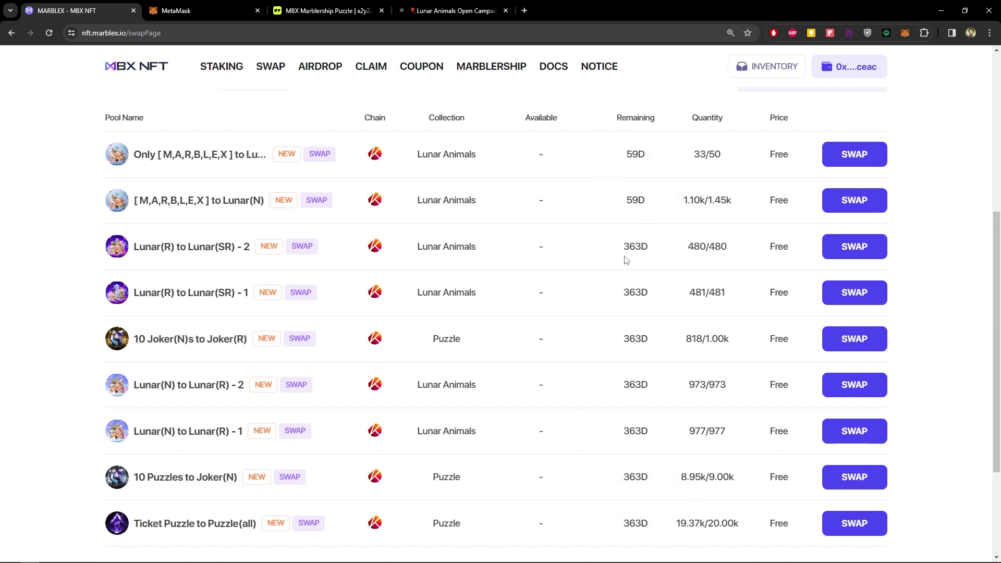
scroll(650, 335, "down", 1)
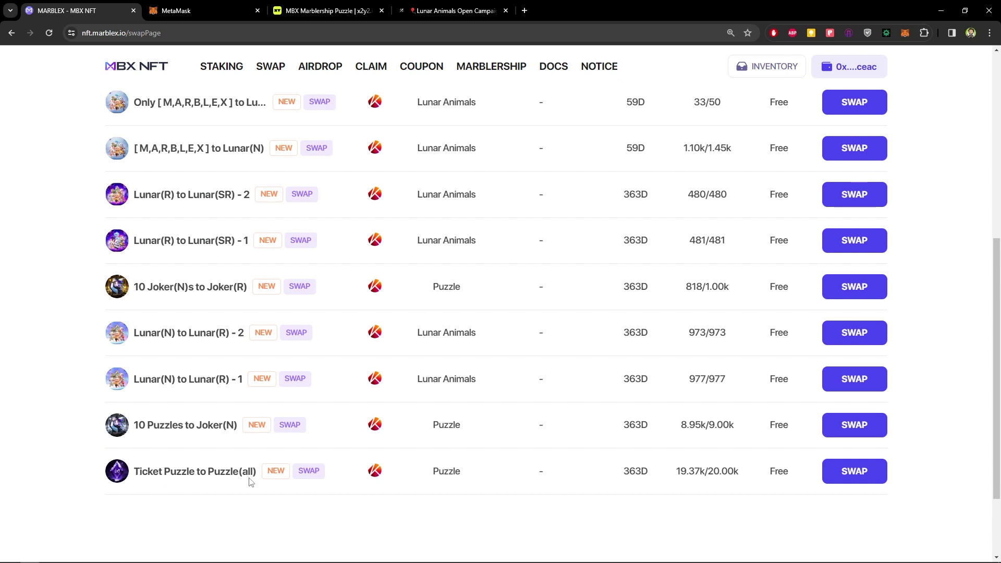
left_click(177, 11)
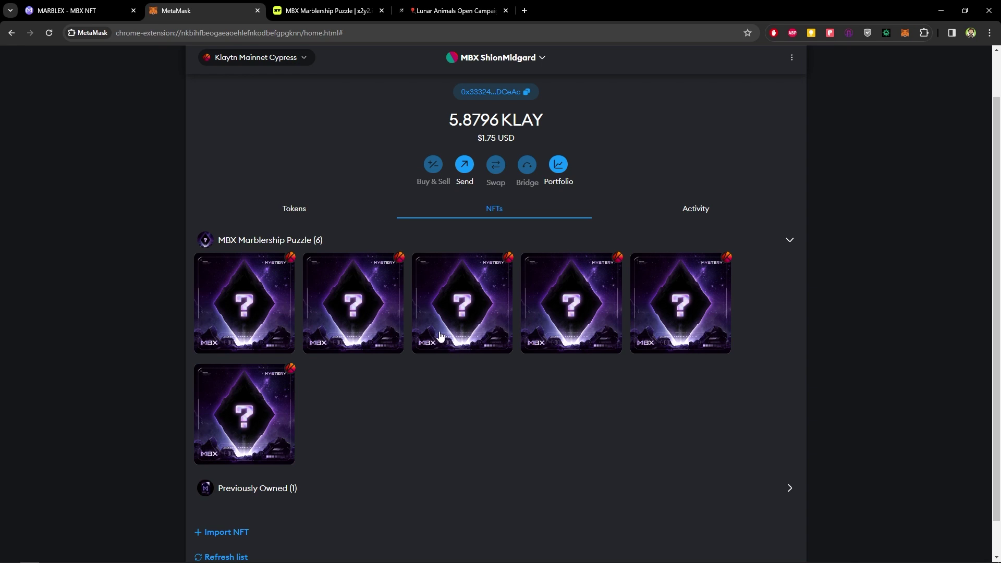
key("ctrl+shift+Tab")
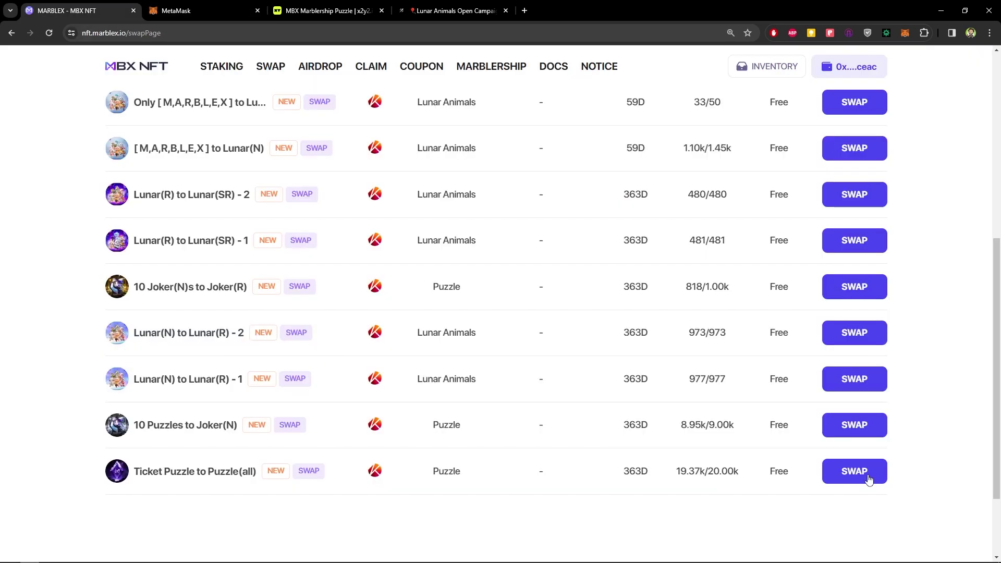
- Open the Ticket Puzzle to Puzzle(all) swap pool and examine its registration slots, reward list and NFT requirements
left_click(866, 475)
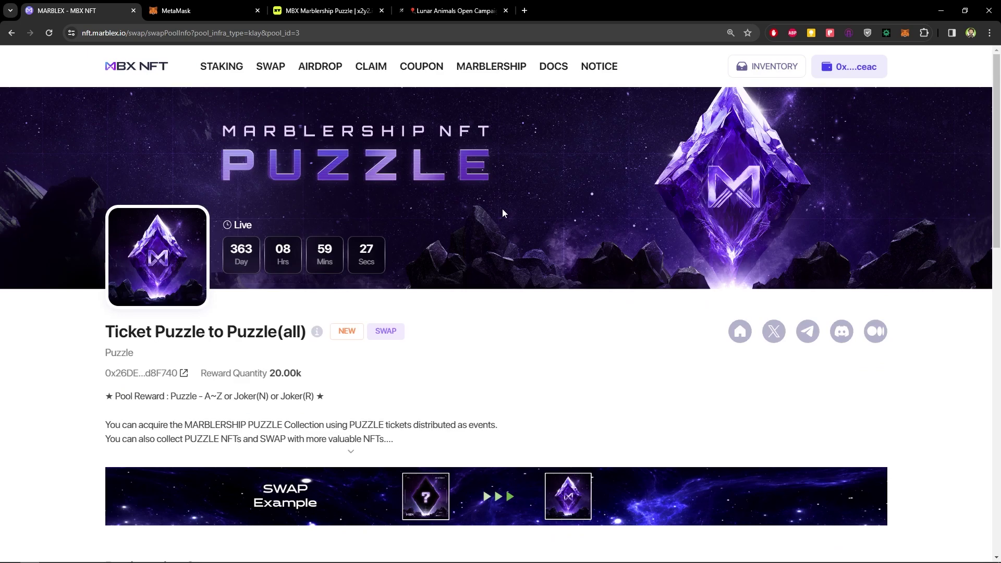
scroll(526, 217, "down", 5)
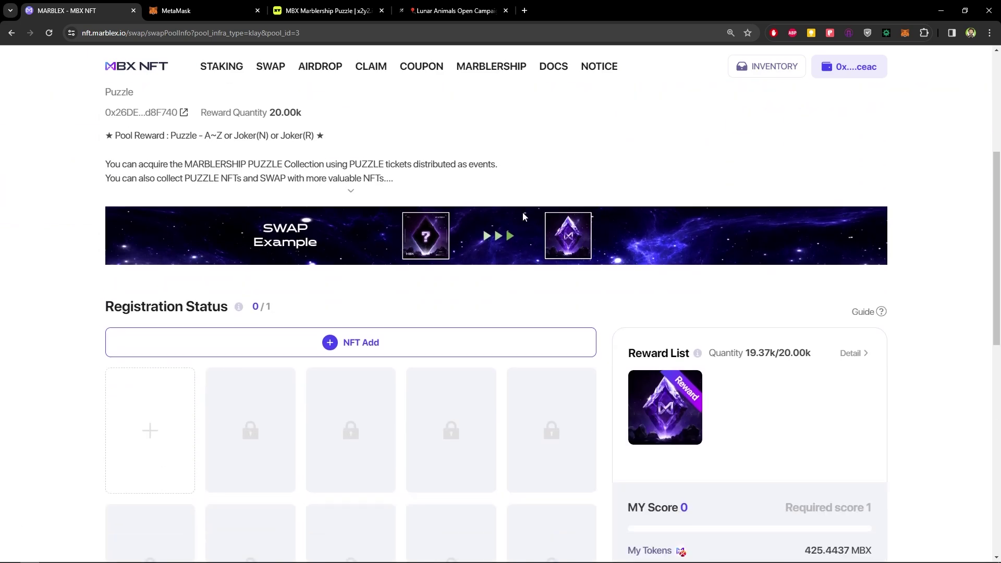
scroll(366, 276, "down", 1)
scroll(351, 297, "down", 2)
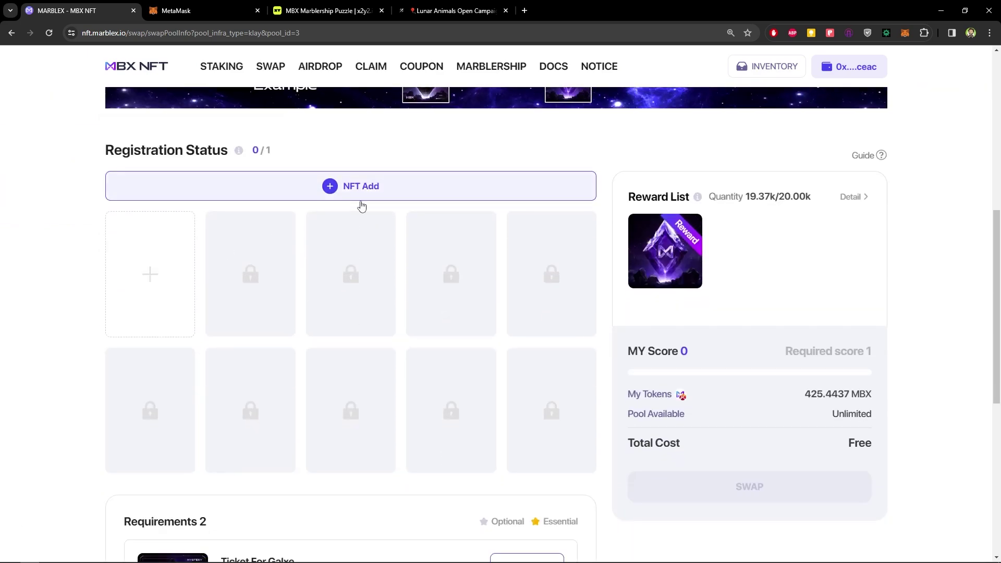
scroll(189, 222, "down", 1)
scroll(673, 354, "up", 1)
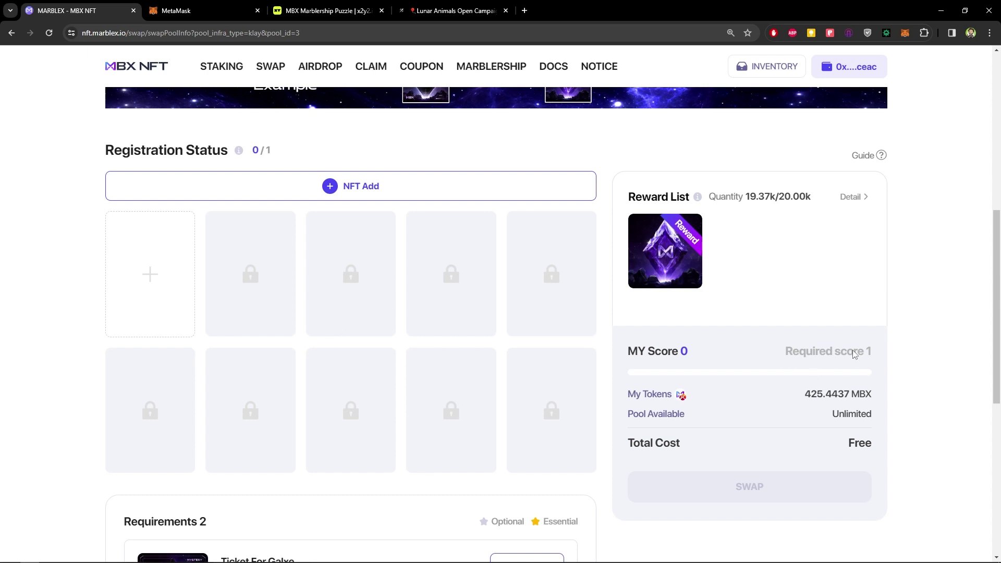
scroll(195, 232, "down", 7)
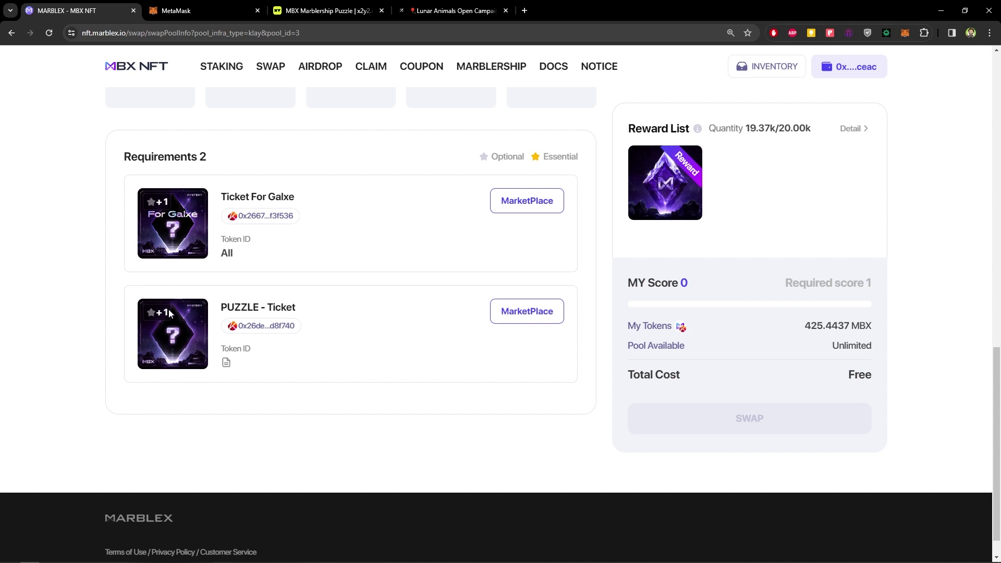
- Add ticket NFT #110000029 from the MBX Marblership Puzzle group to the swap registration
scroll(169, 313, "up", 5)
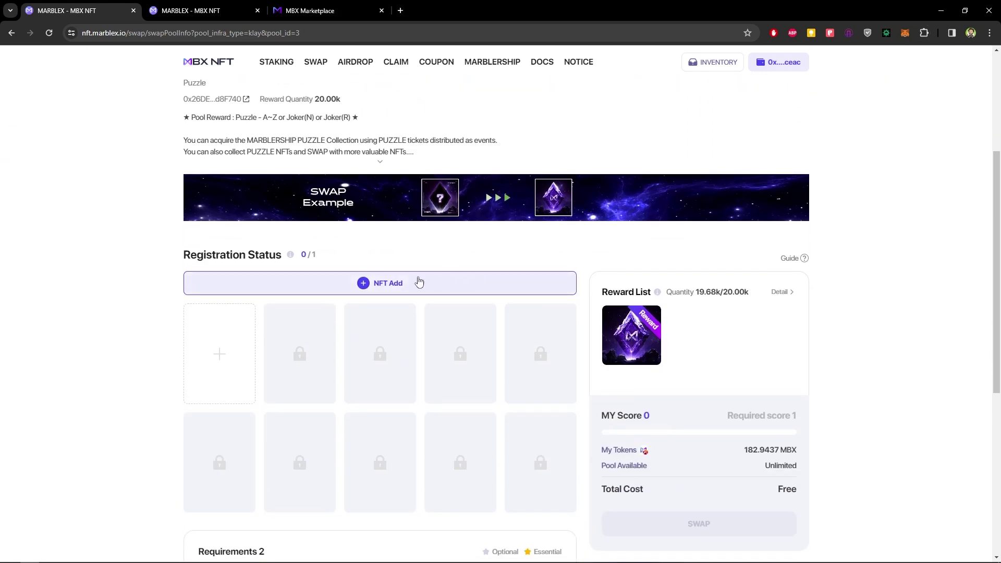
left_click(397, 284)
left_click(672, 209)
left_click(634, 248)
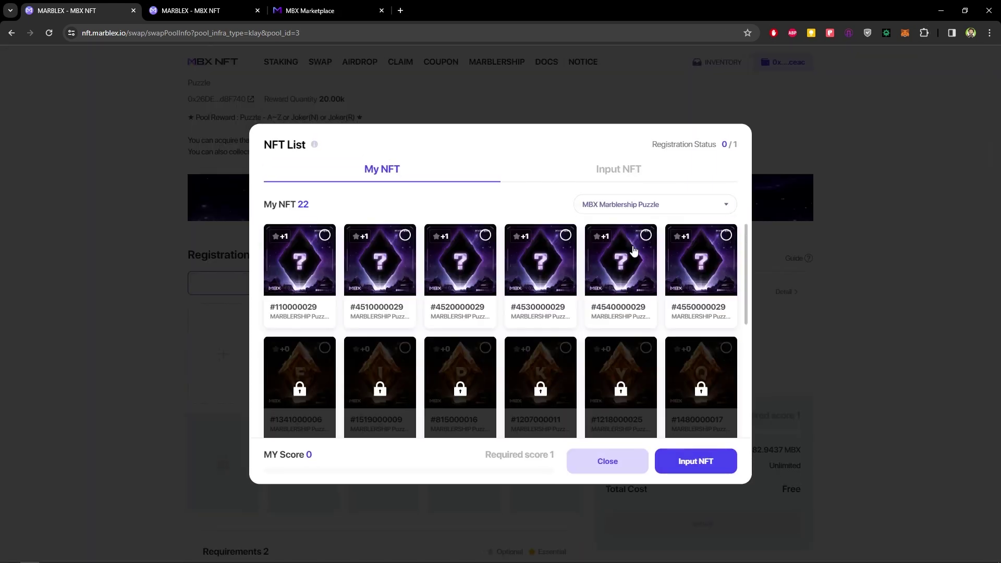
left_click(301, 261)
left_click(705, 460)
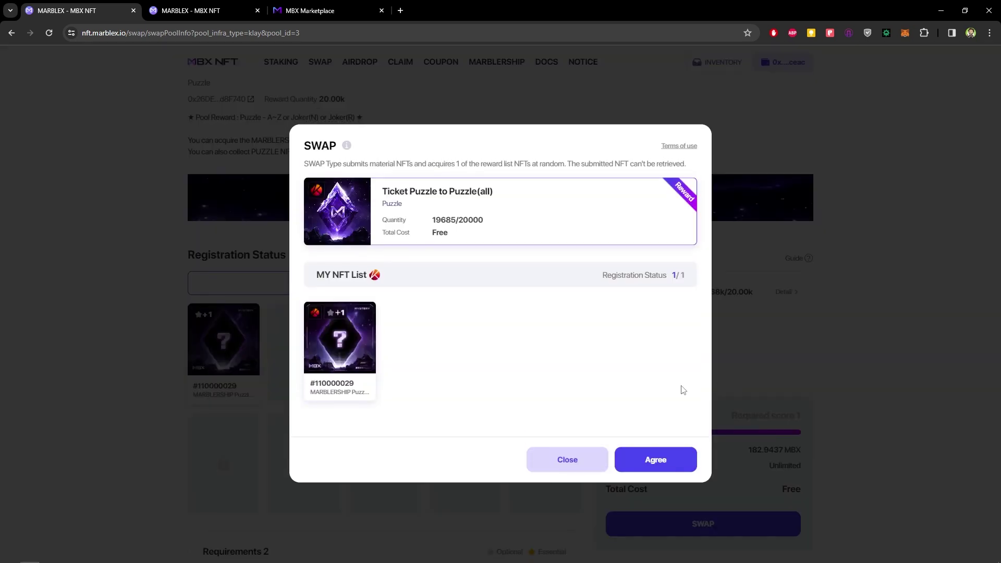
- Agree to the Ticket Puzzle to Puzzle(all) swap, approve it in MetaMask and dismiss the reward
left_click(667, 461)
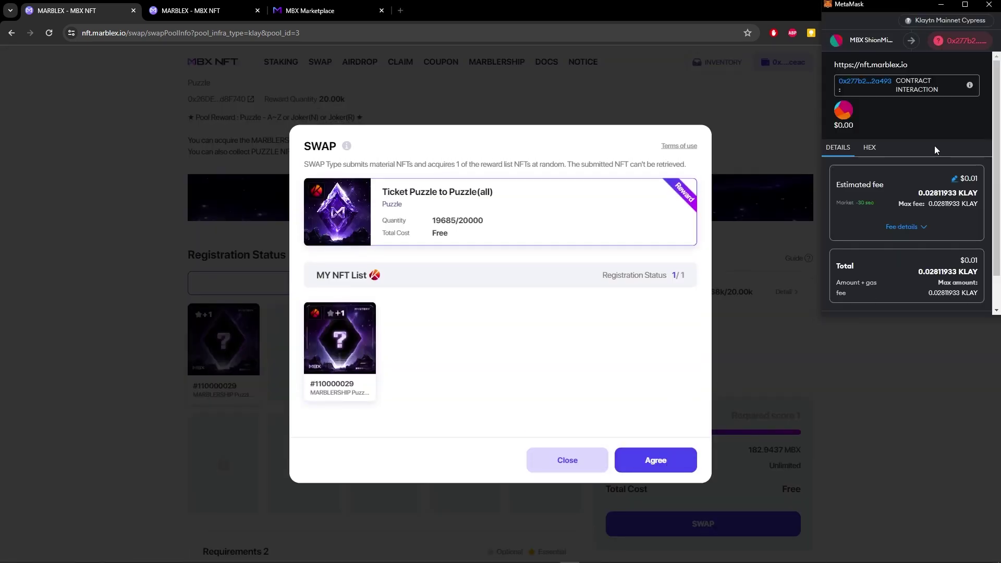
scroll(934, 146, "down", 1)
left_click(940, 298)
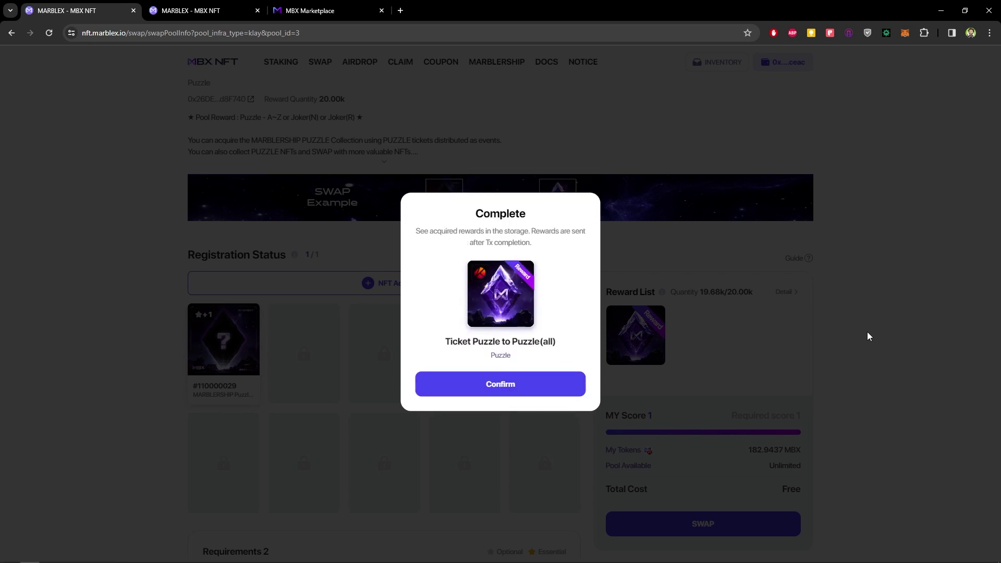
left_click(471, 390)
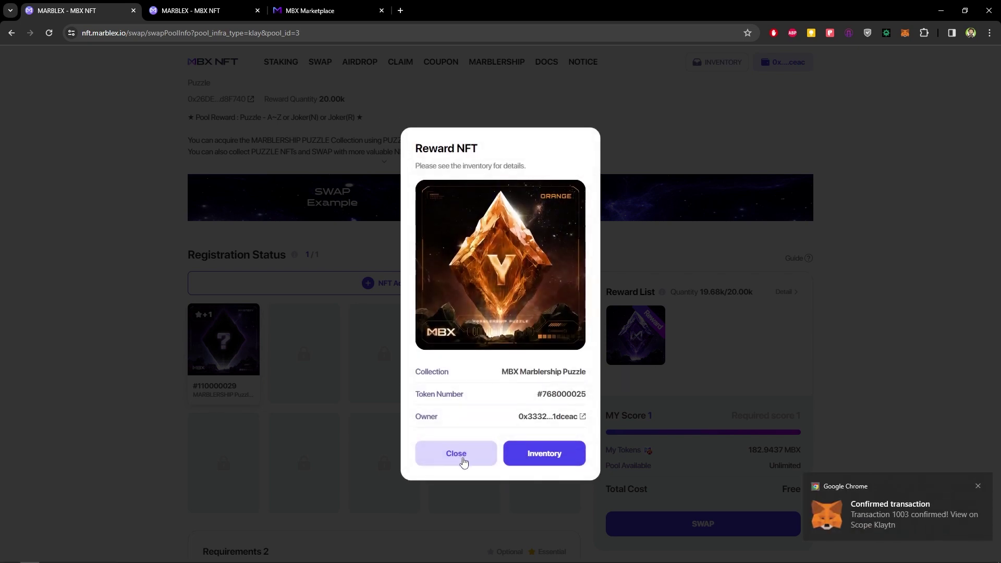
left_click(473, 461)
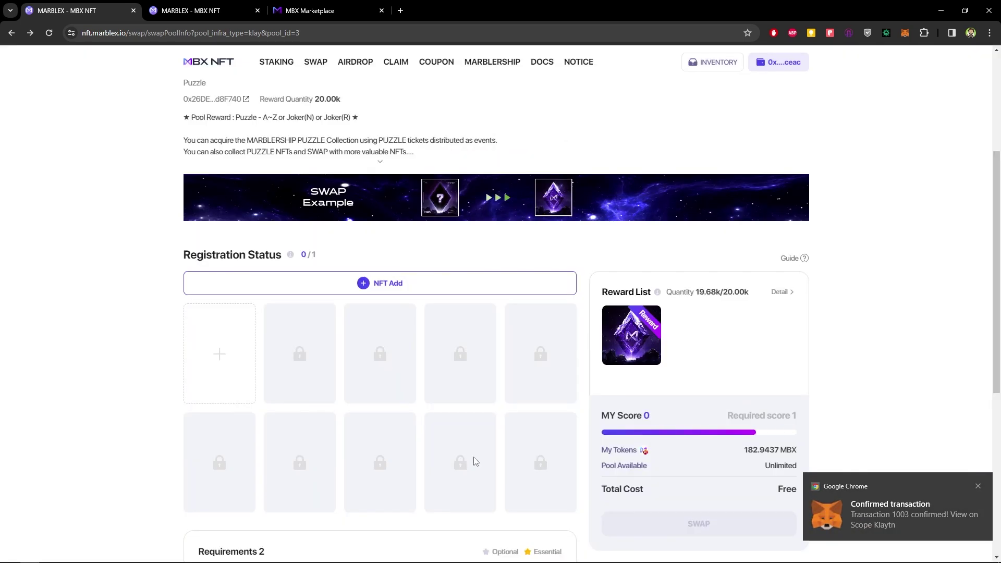
left_click(403, 290)
left_click(633, 204)
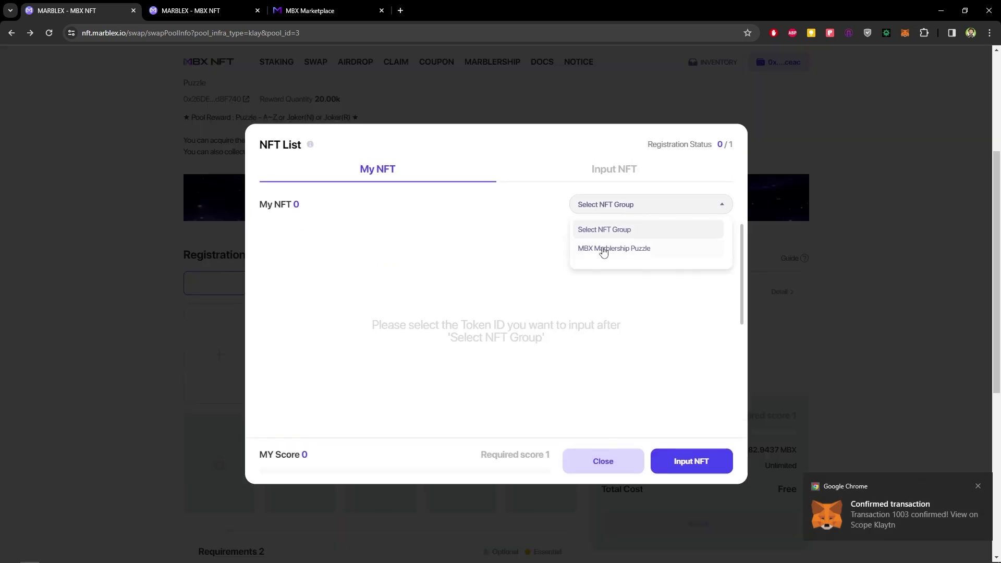
left_click(603, 250)
left_click(379, 260)
left_click(680, 462)
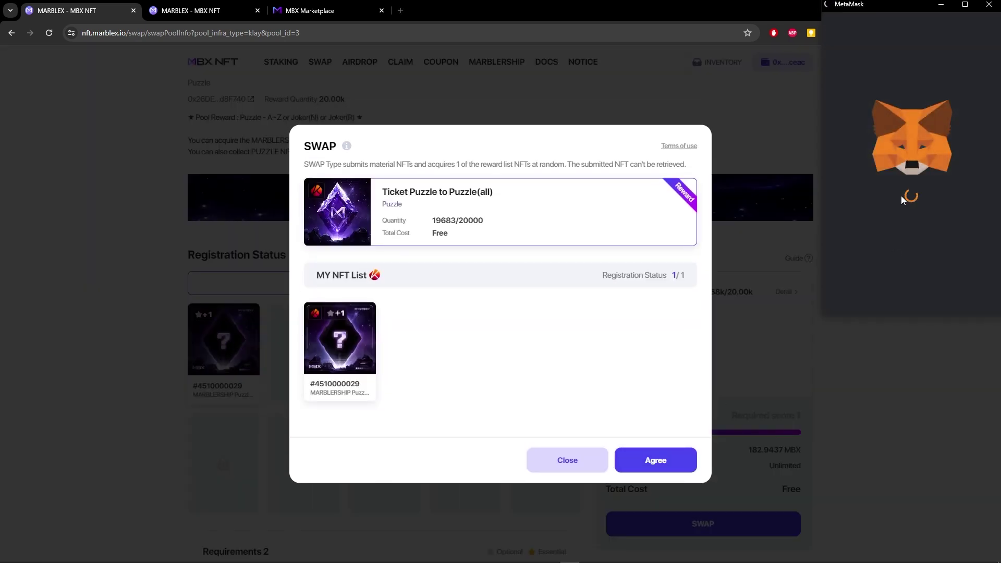
left_click(952, 295)
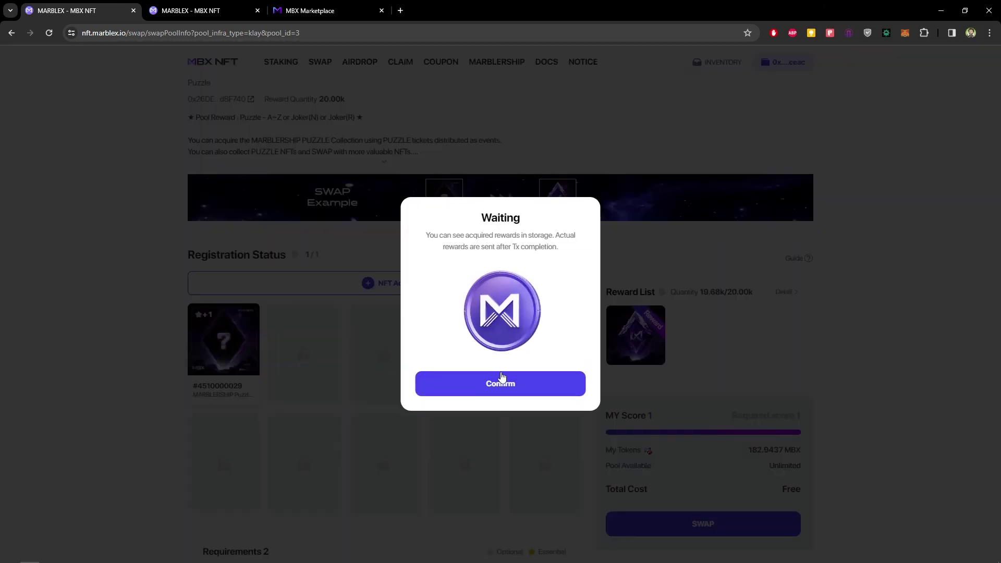
left_click(458, 392)
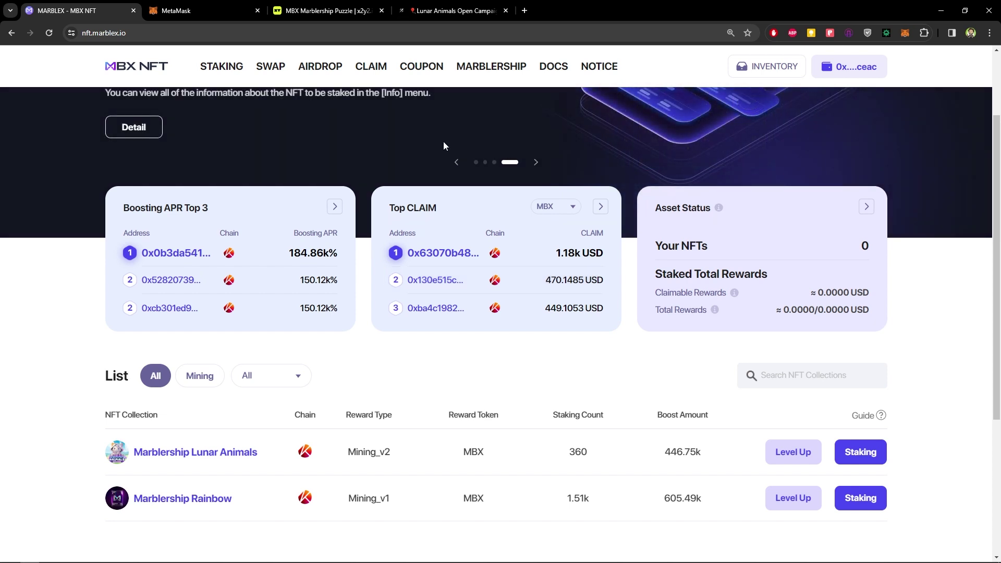
- Open the airdrop page and review its live pool list and the closed pools
left_click(371, 139)
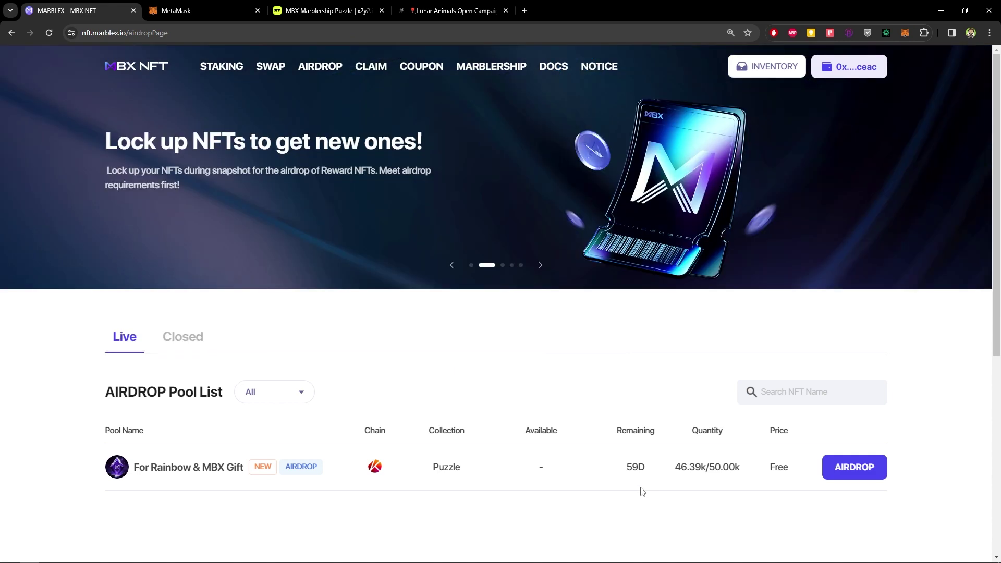
scroll(642, 492, "down", 1)
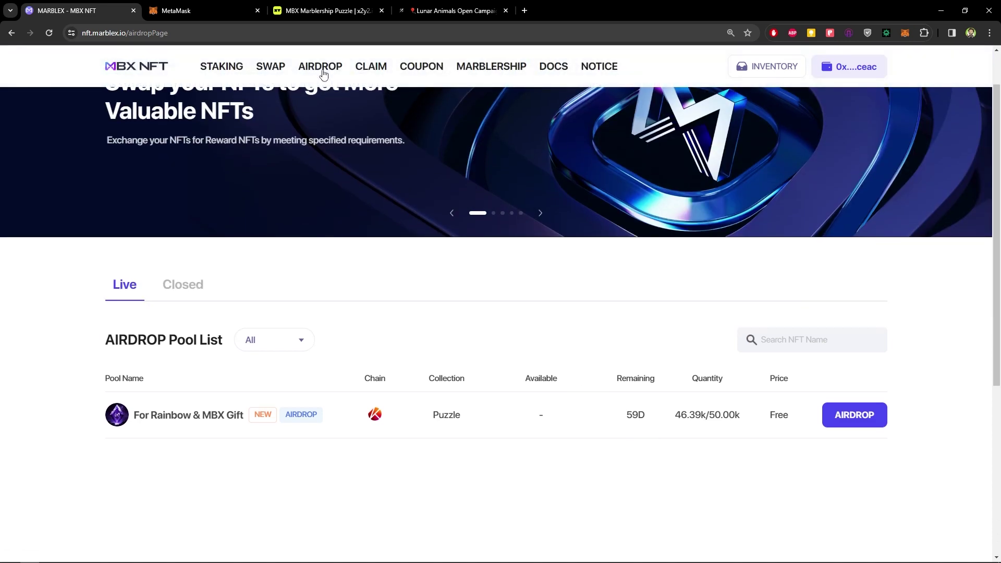
scroll(328, 136, "down", 1)
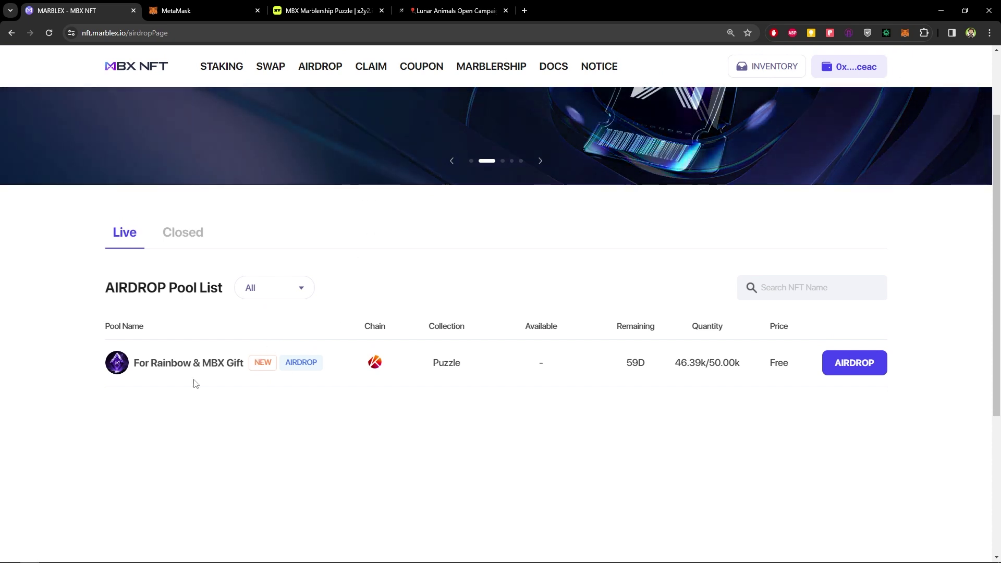
left_click(187, 235)
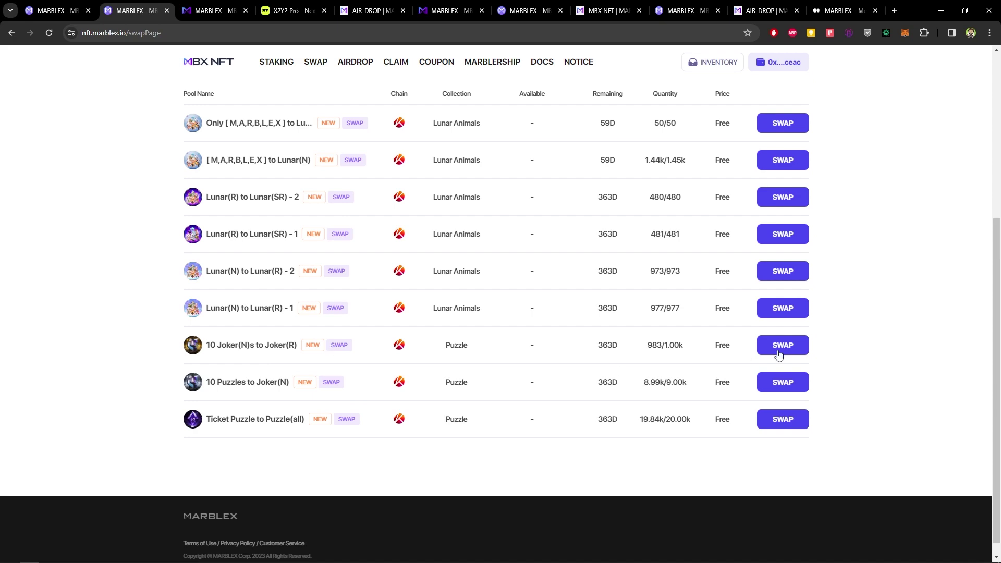
- Open the NFT list of the 10 Joker(N)s to Joker(R) swap pool and show the MBX Marblership Puzzle group
left_click(625, 315)
scroll(417, 285, "down", 2)
left_click(384, 217)
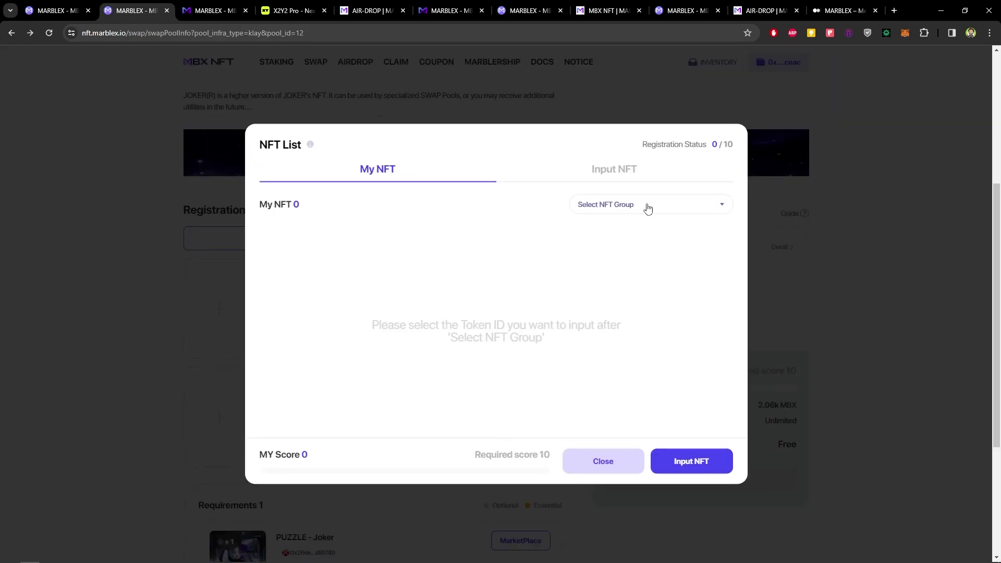
left_click(645, 212)
left_click(605, 275)
left_click(379, 280)
left_click(460, 280)
left_click(621, 280)
left_click(701, 280)
left_click(540, 400)
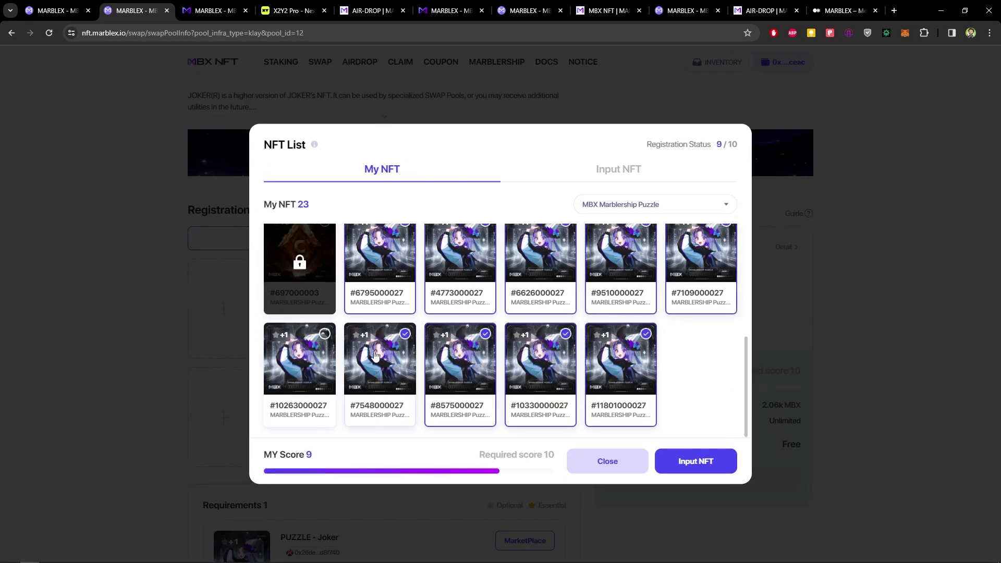
left_click(300, 400)
left_click(695, 461)
- Submit the 10 Joker(N)s to Joker(R) swap, approve its transaction in MetaMask and dismiss the reward
left_click(691, 476)
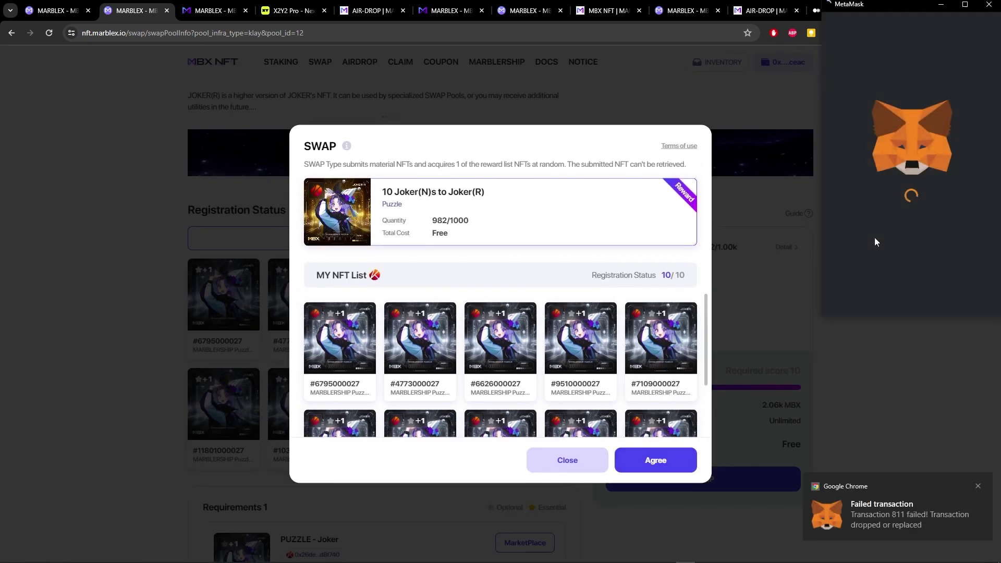
scroll(938, 250, "down", 2)
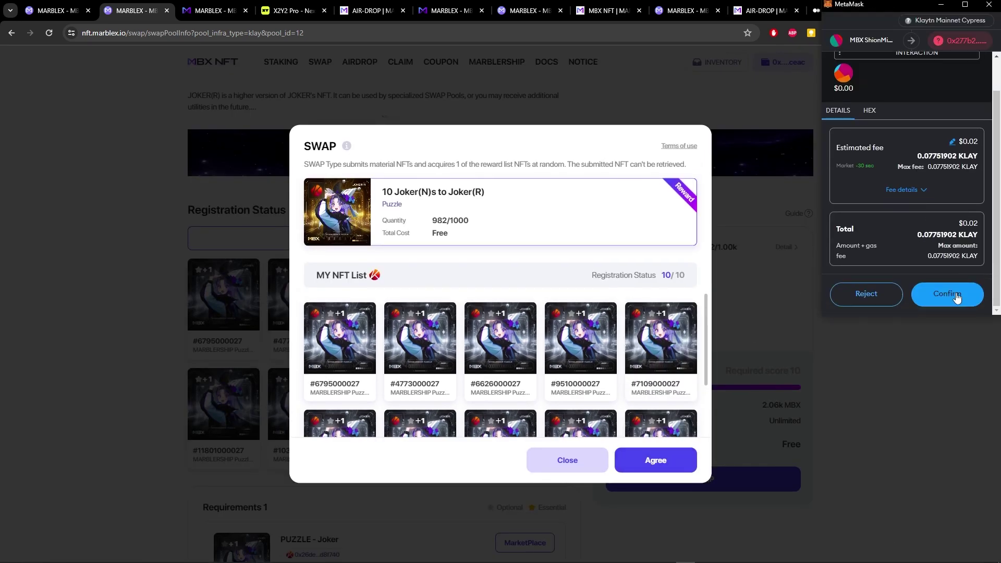
left_click(955, 295)
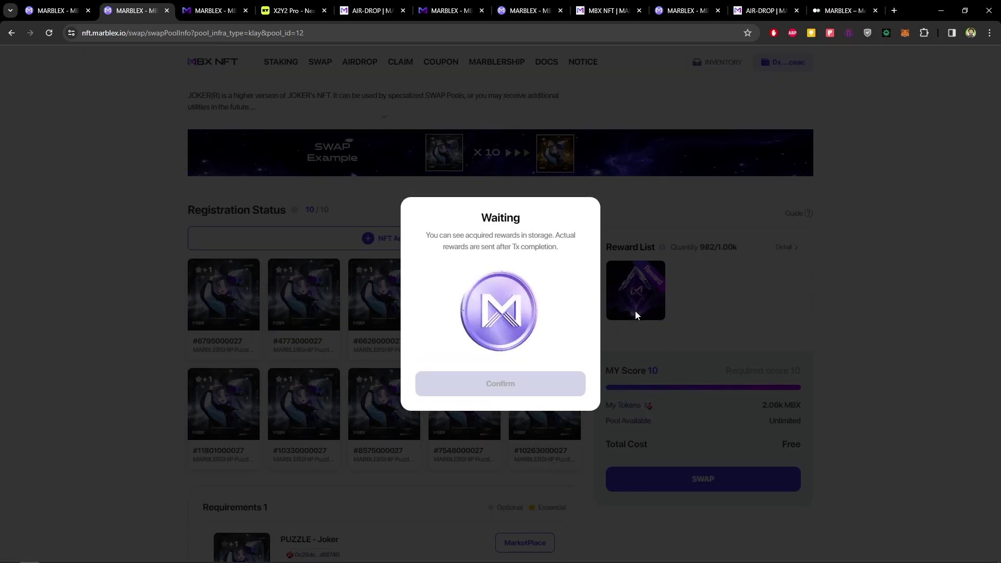
left_click(521, 384)
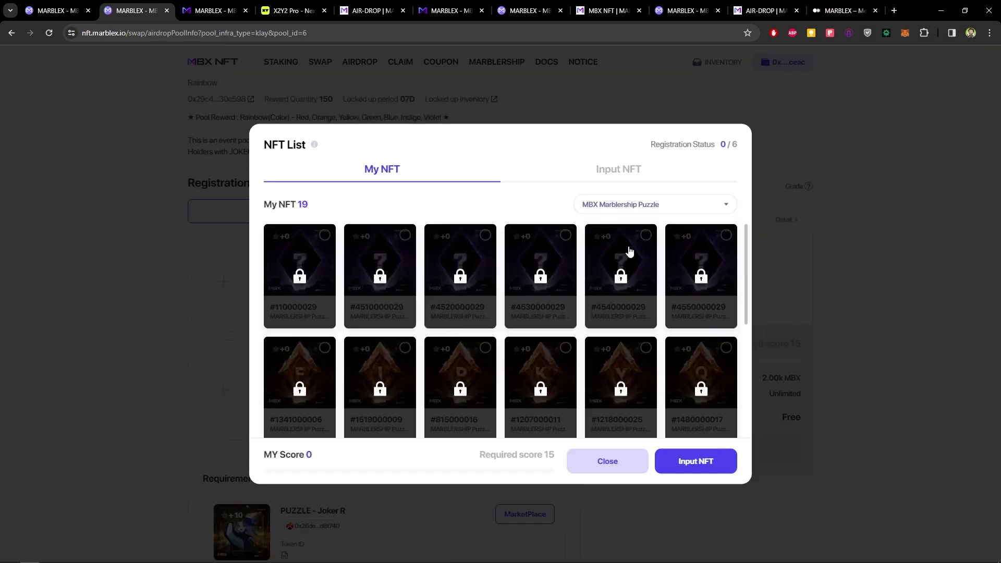
- Register Joker R #119000028 and five Joker(N) NFTs from the MBX Marblership Puzzle group in the For Joker(N,R) airdrop pool
left_click(380, 260)
left_click(460, 261)
left_click(540, 261)
left_click(620, 260)
left_click(701, 261)
left_click(300, 372)
left_click(695, 460)
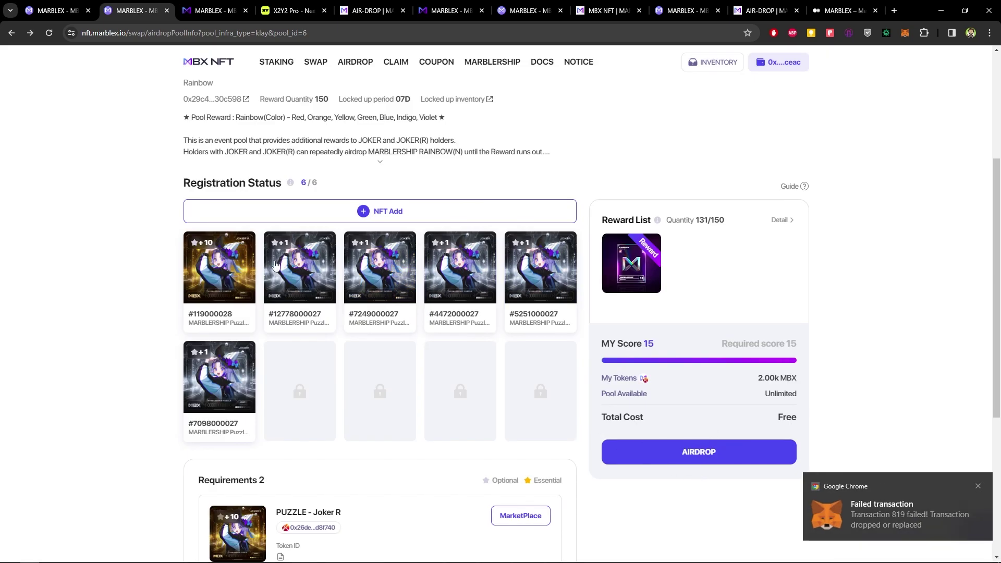
- Request the For Joker(N,R) Rainbow airdrop with the six registered Joker NFTs
left_click(714, 455)
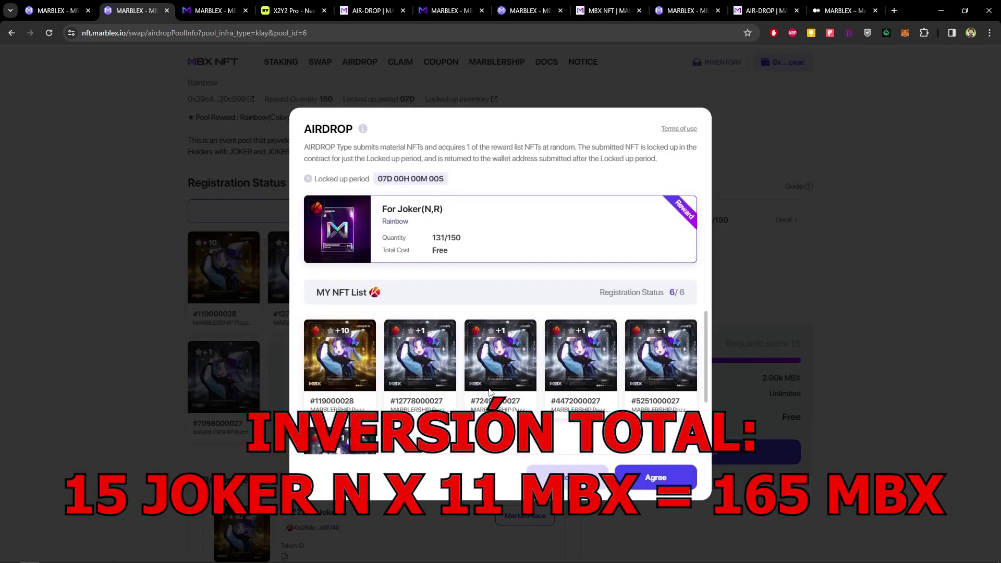